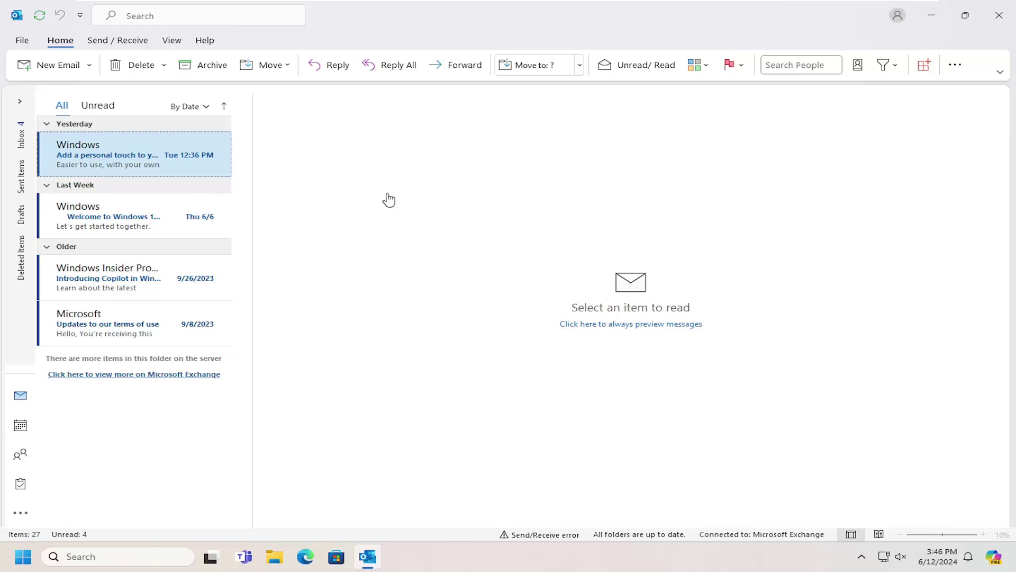
Step: Open Manage Rules & Alerts from the File Info page, showing an empty email rules list
left_click(23, 40)
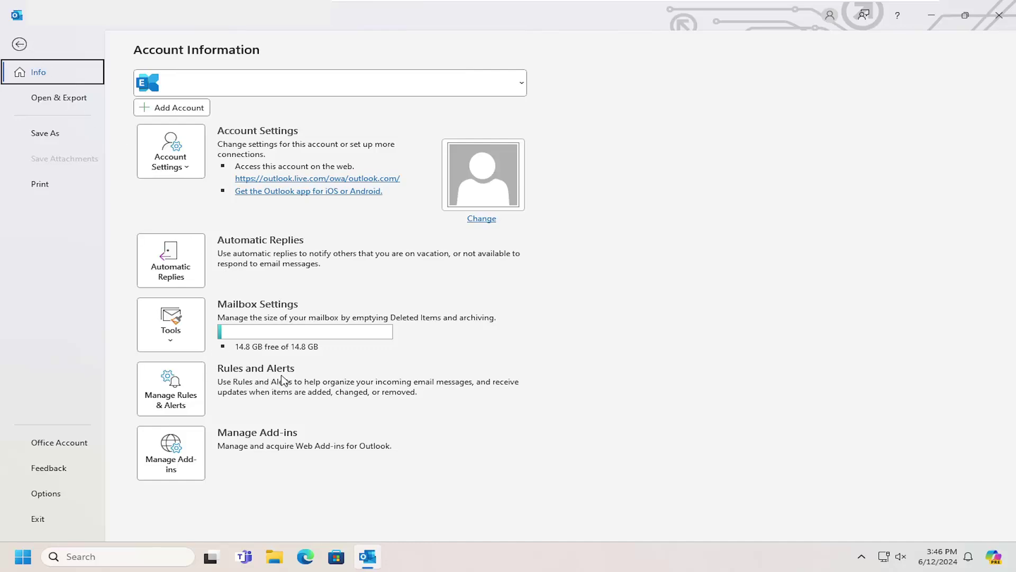
left_click(171, 387)
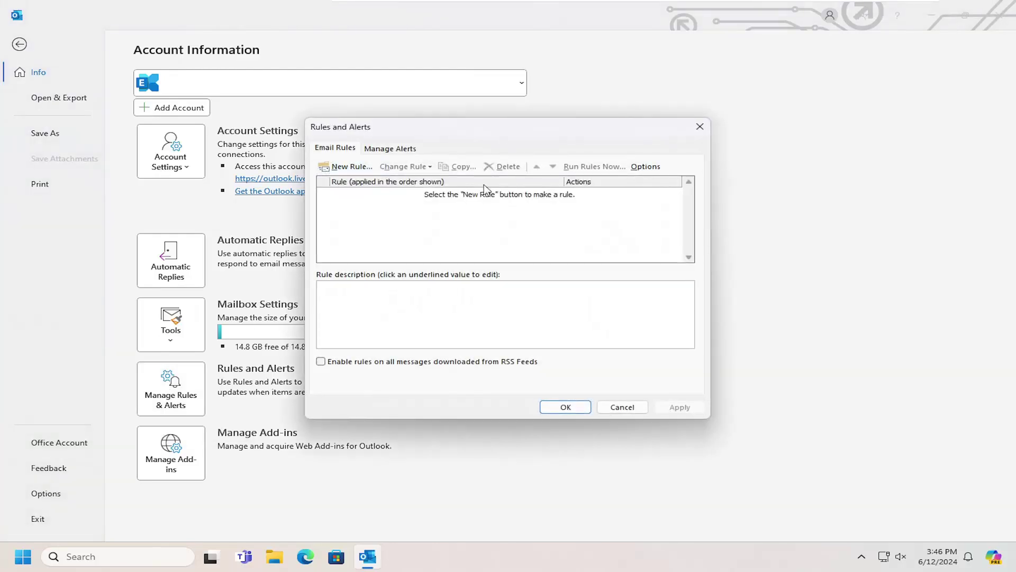
Step: Start an Import Rules from the Rules and Alerts Options, then cancel the file browser
left_click(646, 167)
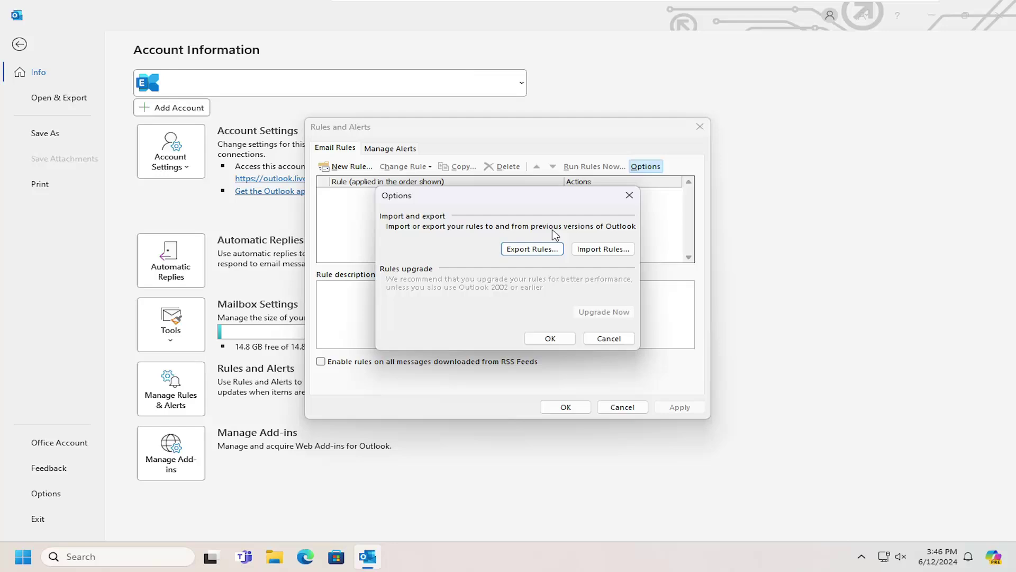
left_click(602, 249)
left_click(594, 253)
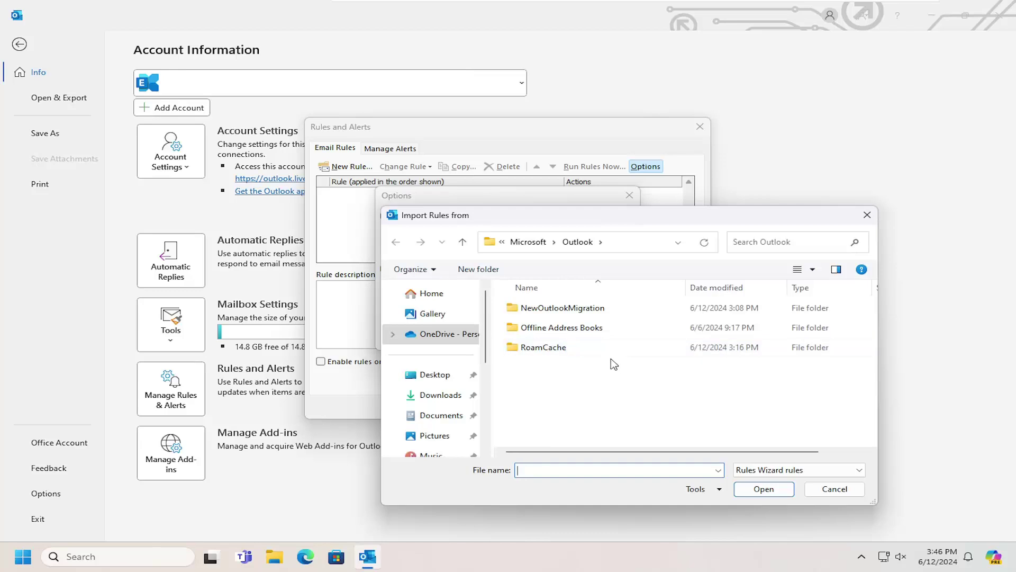
left_click(834, 488)
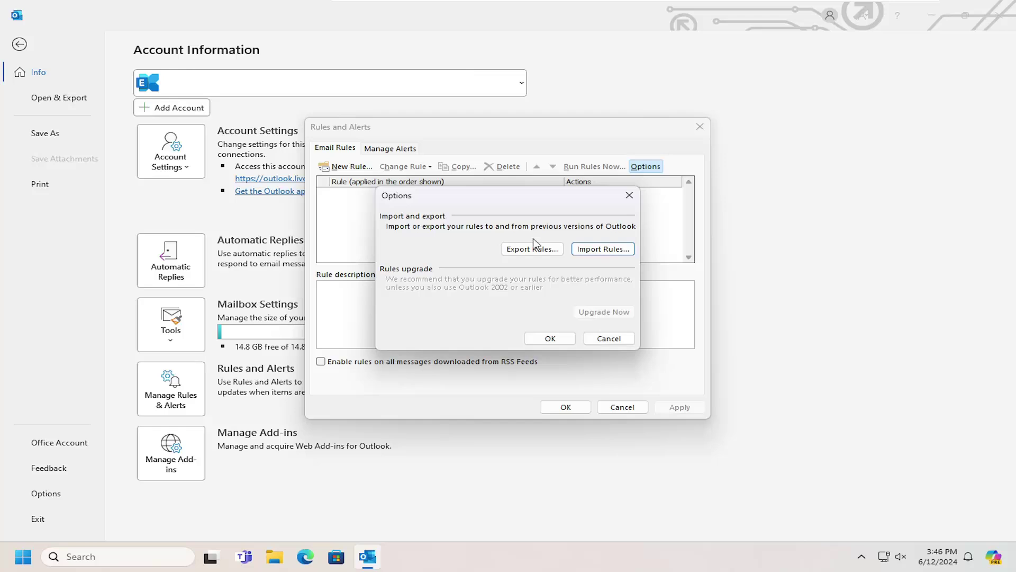
Step: Attempt Export Rules, acknowledge the 'no rules defined' message, and close all rules dialogs
left_click(551, 254)
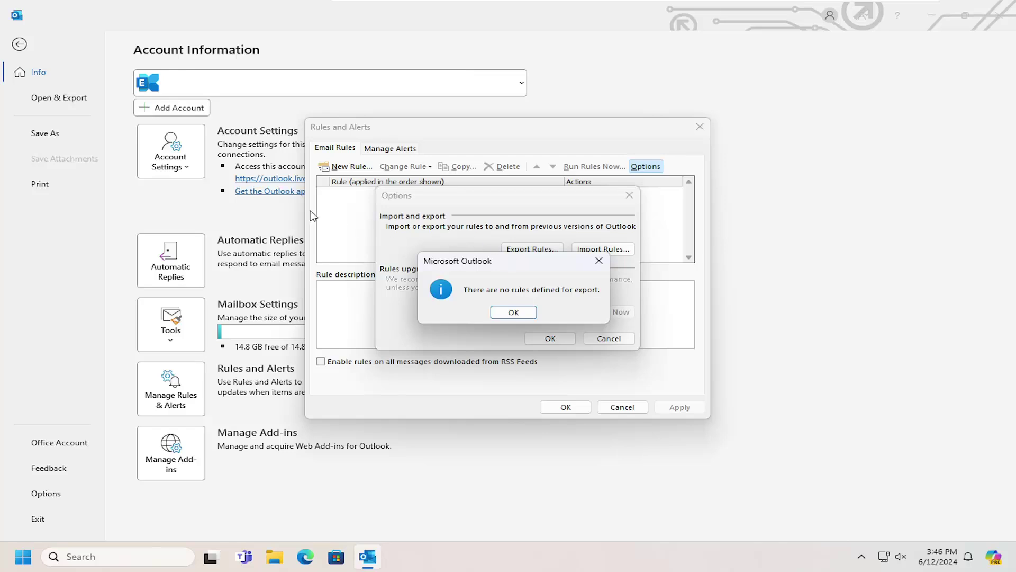
left_click(513, 312)
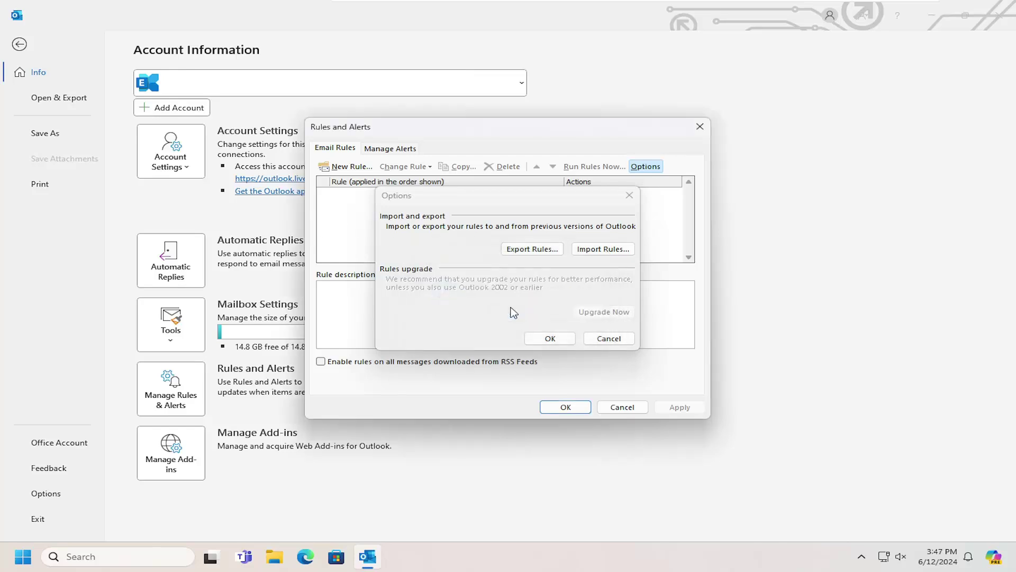
left_click(550, 340)
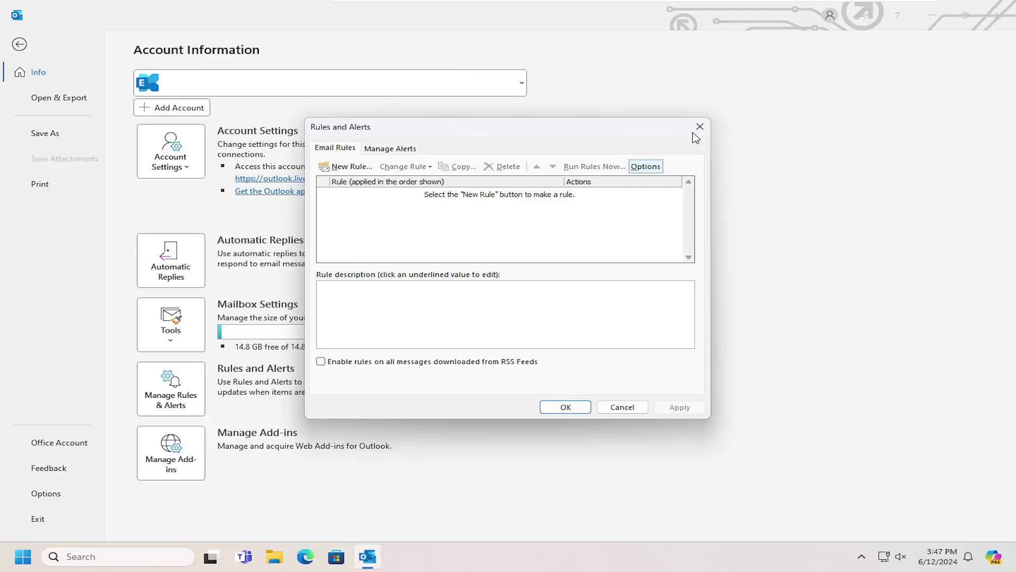
left_click(699, 127)
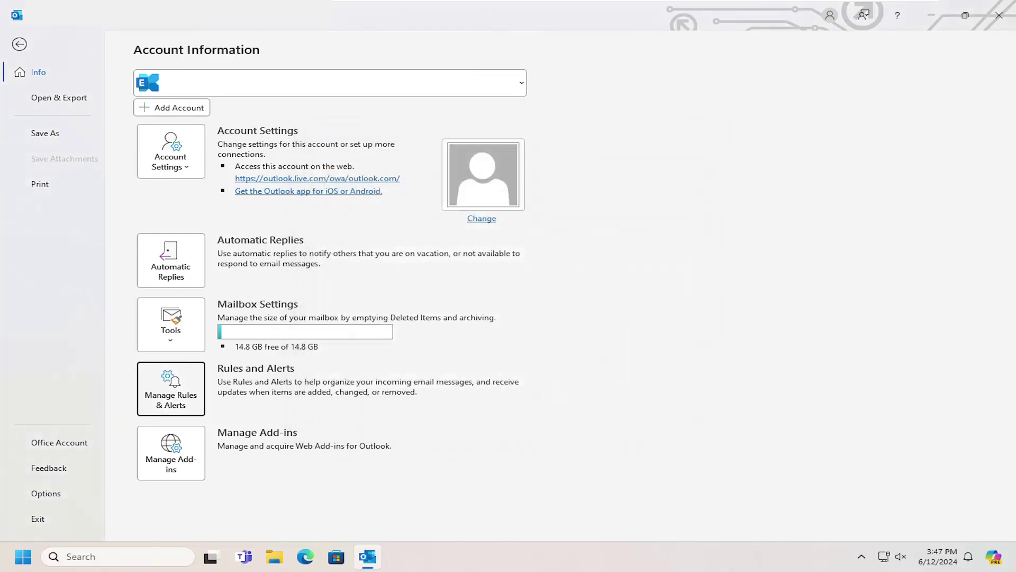